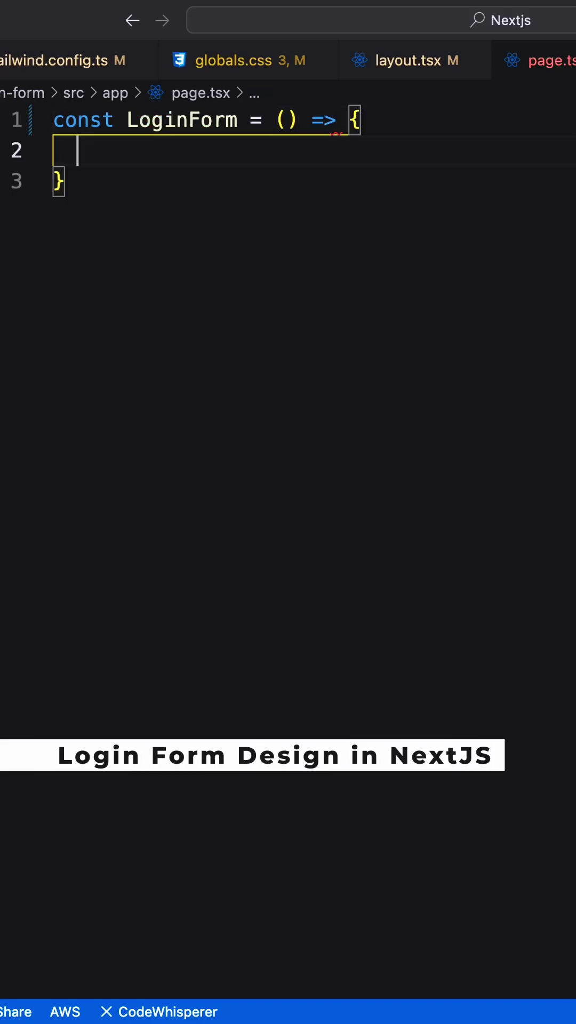
pyautogui.write('(')
# Step: Write the LoginForm arrow function with main, div and Sign In heading, export it, and save
pyautogui.press('Return')
pyautogui.write('<main>')
pyautogui.press('Return')
pyautogui.write('div.')
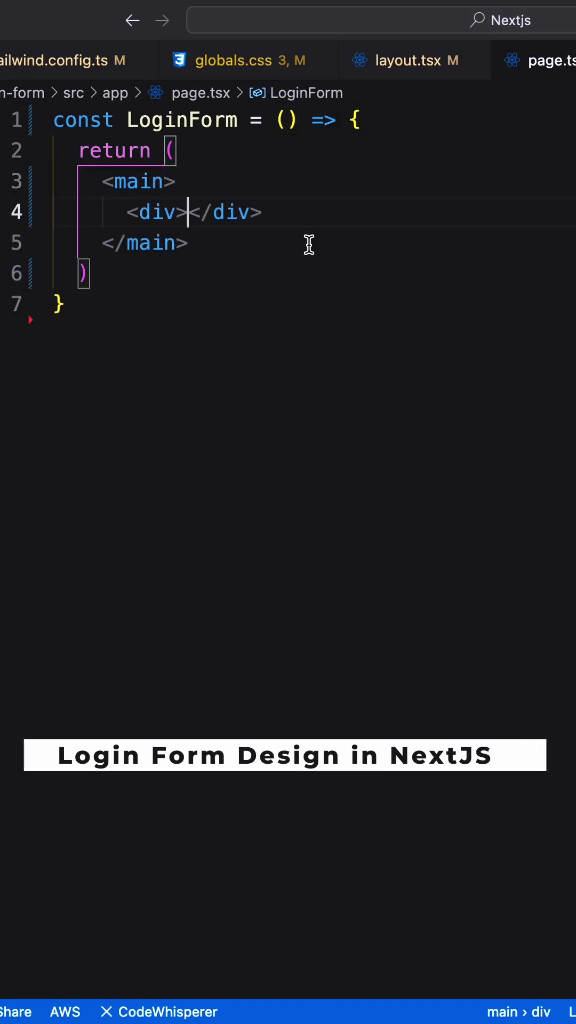
pyautogui.hotkey('ctrl', 'End')
pyautogui.press('Return')
pyautogui.press('Return')
pyautogui.write('export default LoginForm')
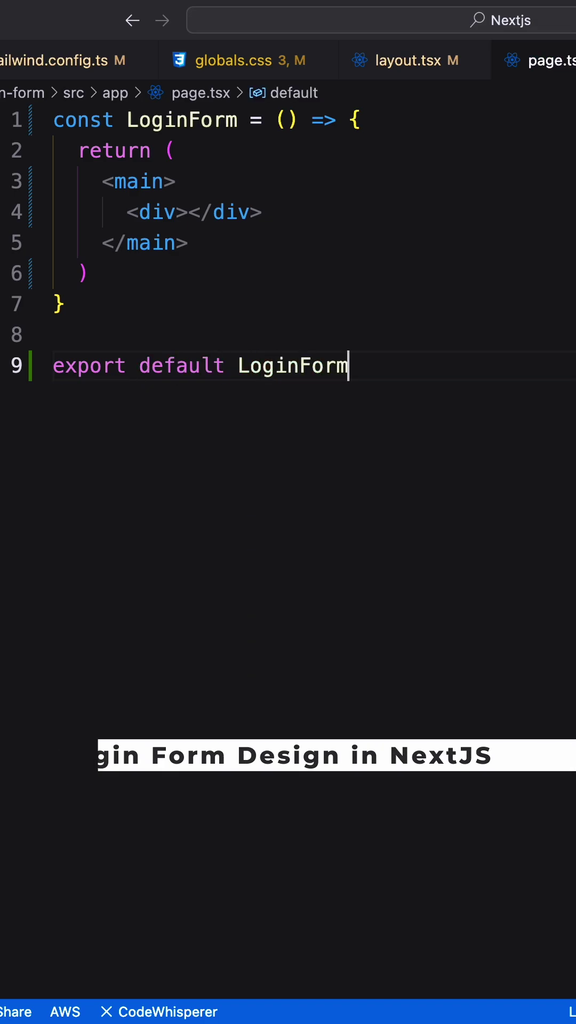
pyautogui.hotkey('ctrl', 's')
pyautogui.click(176, 192)
pyautogui.write('ign In</h1>')
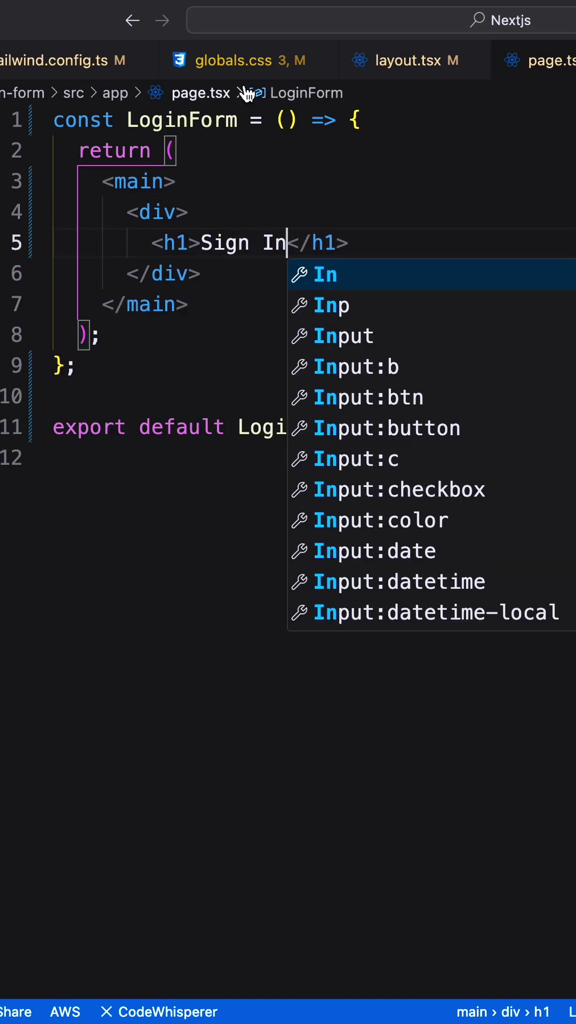
# Step: Add a form with Username and Password inputs, a Not Yet Registered? link and a submit button
pyautogui.click(435, 248)
pyautogui.press('Return')
pyautogui.write('form action="">')
pyautogui.press('Return')
pyautogui.write('input')
pyautogui.press('Return')
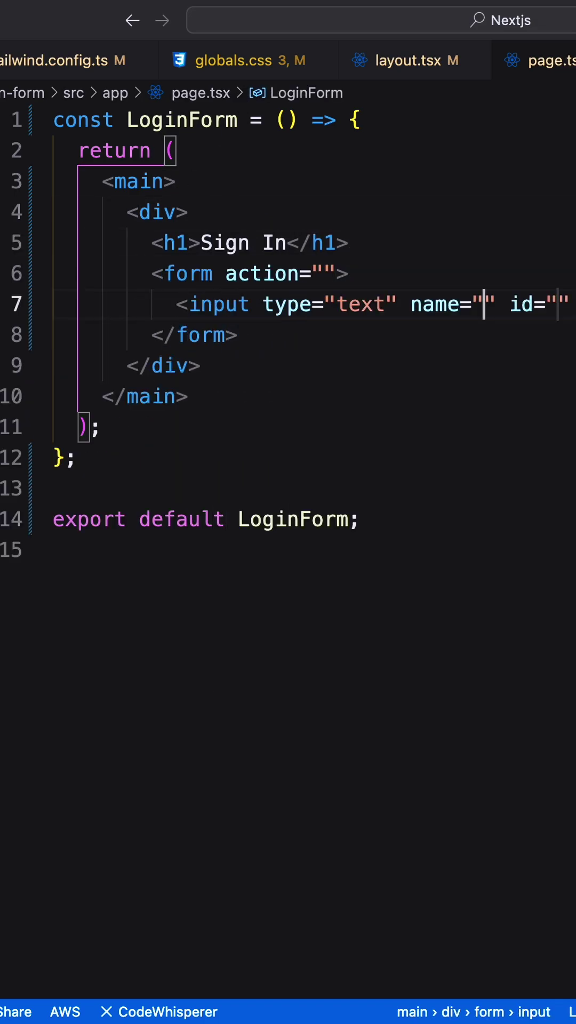
pyautogui.press('Tab')
pyautogui.write('Pla')
pyautogui.press('Return')
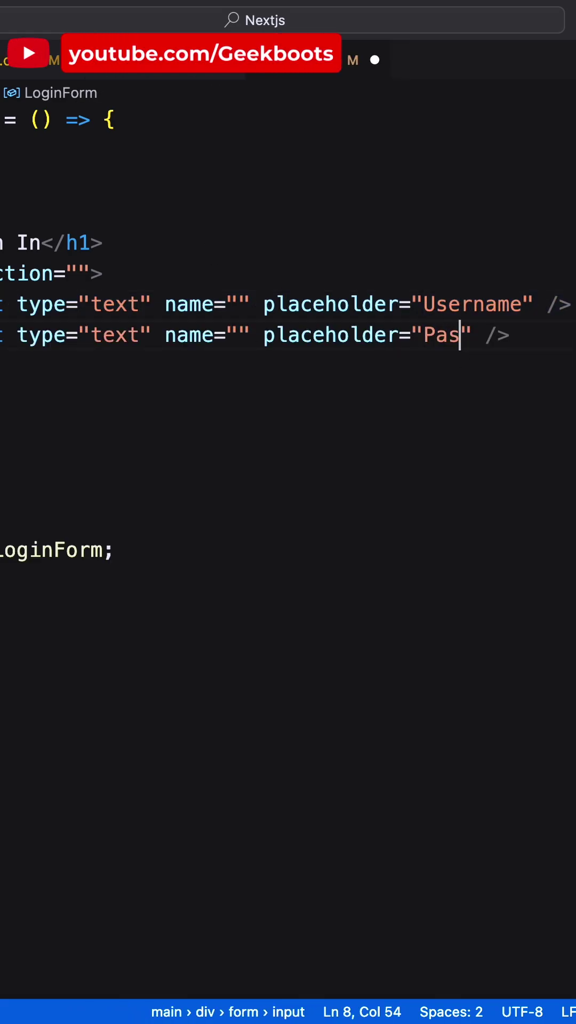
pyautogui.press('Return')
pyautogui.write('div')
pyautogui.press('Return')
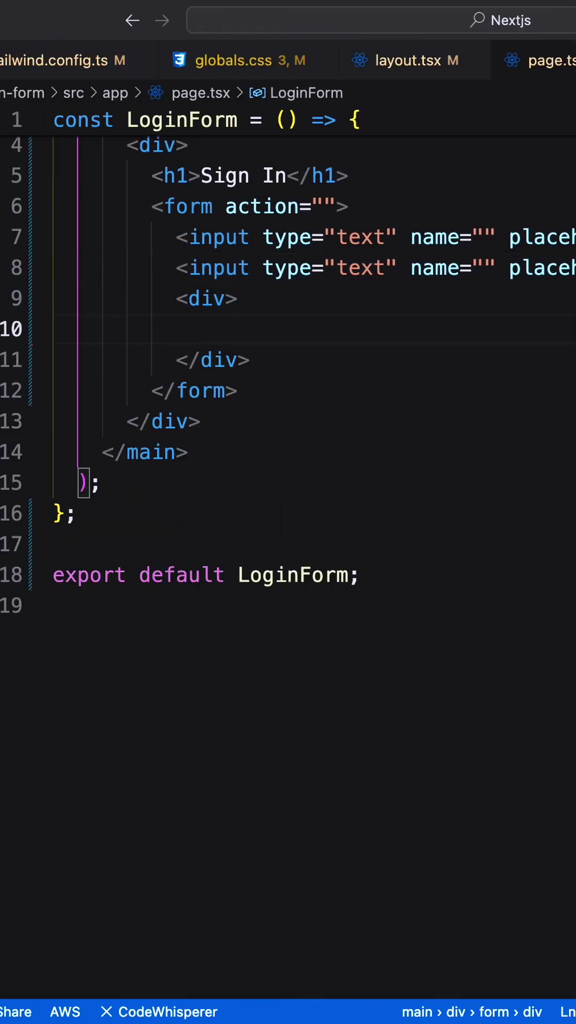
pyautogui.write('<a href=""></a>Not Yet Registered?<')
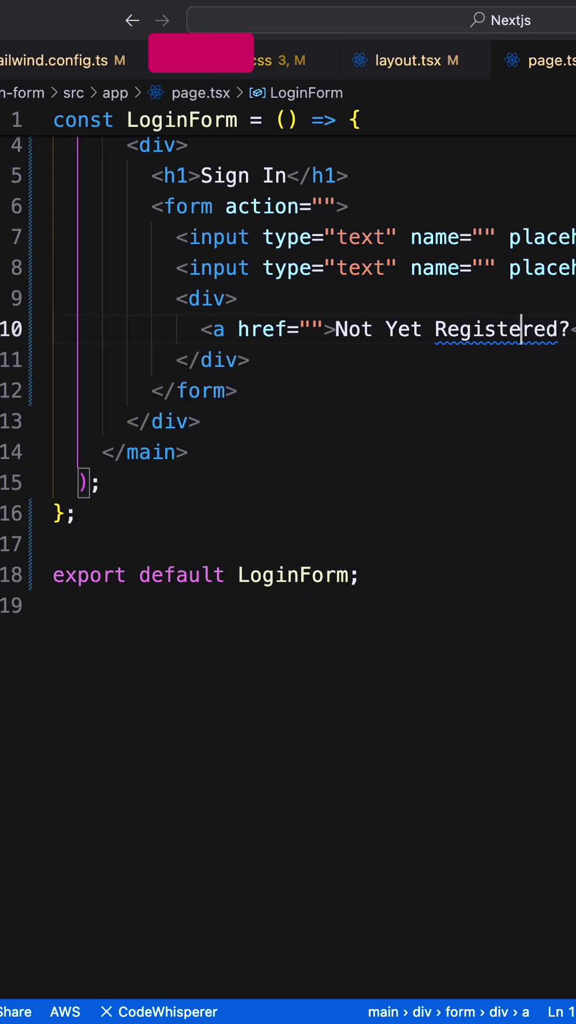
pyautogui.write('but:s')
pyautogui.press('Return')
pyautogui.write('Sign In</')
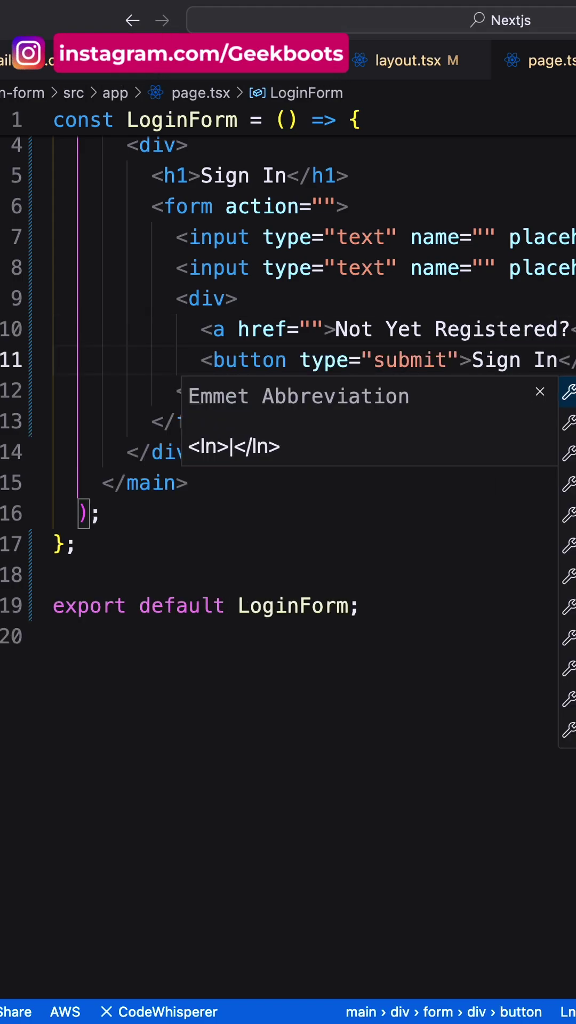
# Step: Give main the bg-pageBg, bg-cover, bg-center and bg-no-repeat classes
pyautogui.press('Escape')
pyautogui.write('className="b"')
pyautogui.write('g-pg">')
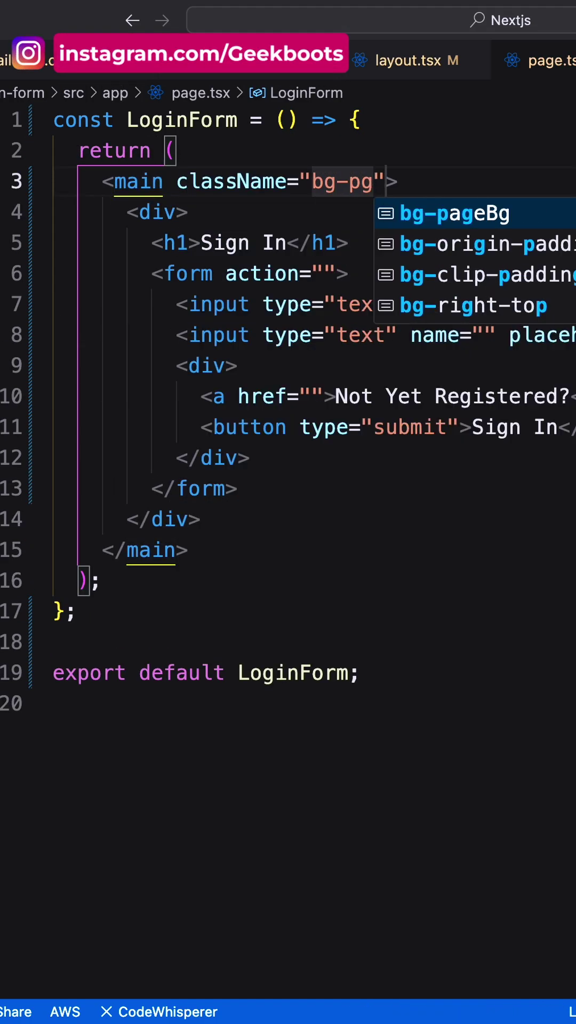
pyautogui.press('Return')
pyautogui.write('bg-cover bg-center bg-no')
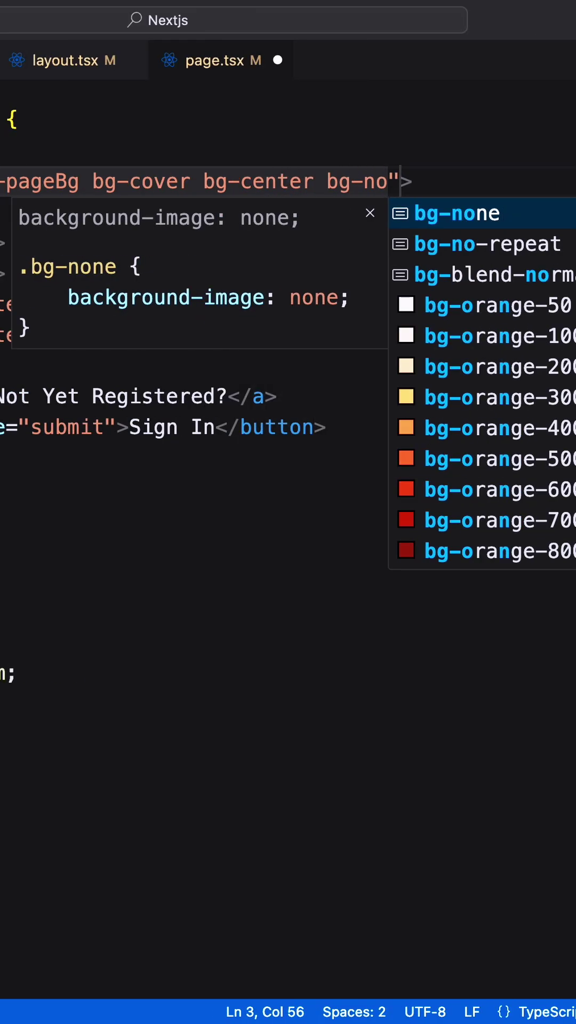
pyautogui.write('w-full h-">')
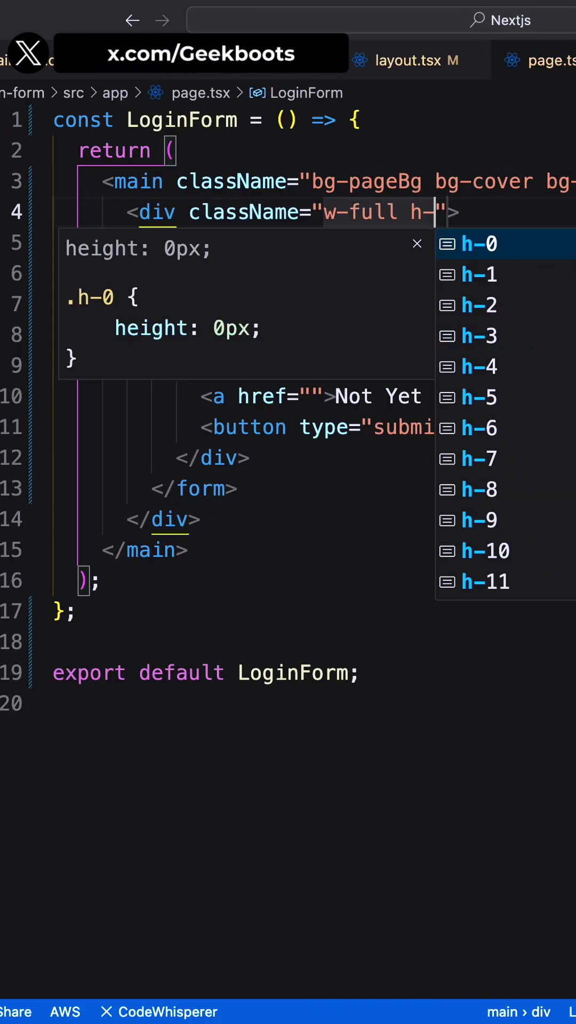
pyautogui.write('screen ')
pyautogui.write('x justify-center')
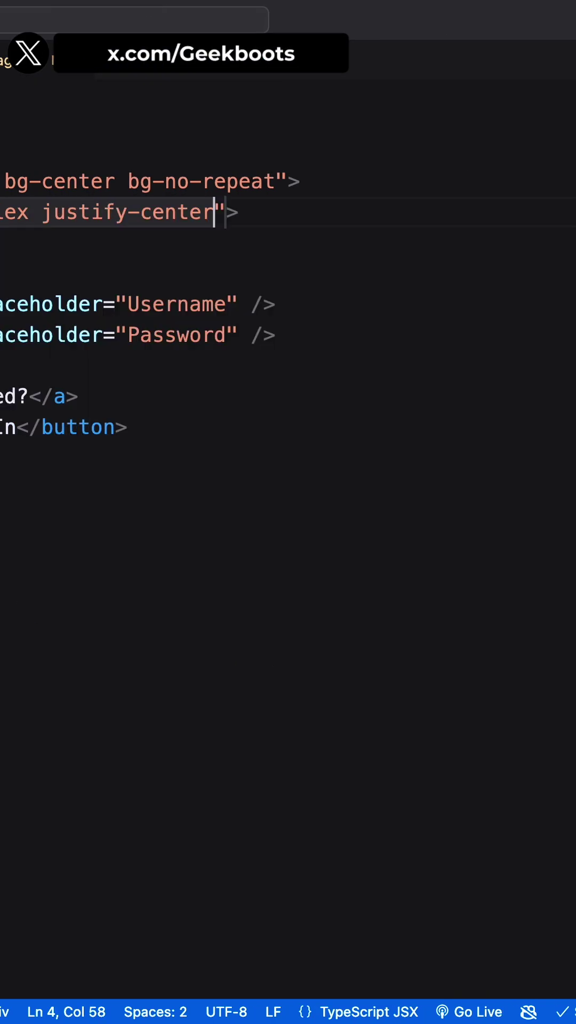
pyautogui.write(' items-center bg-black bg-')
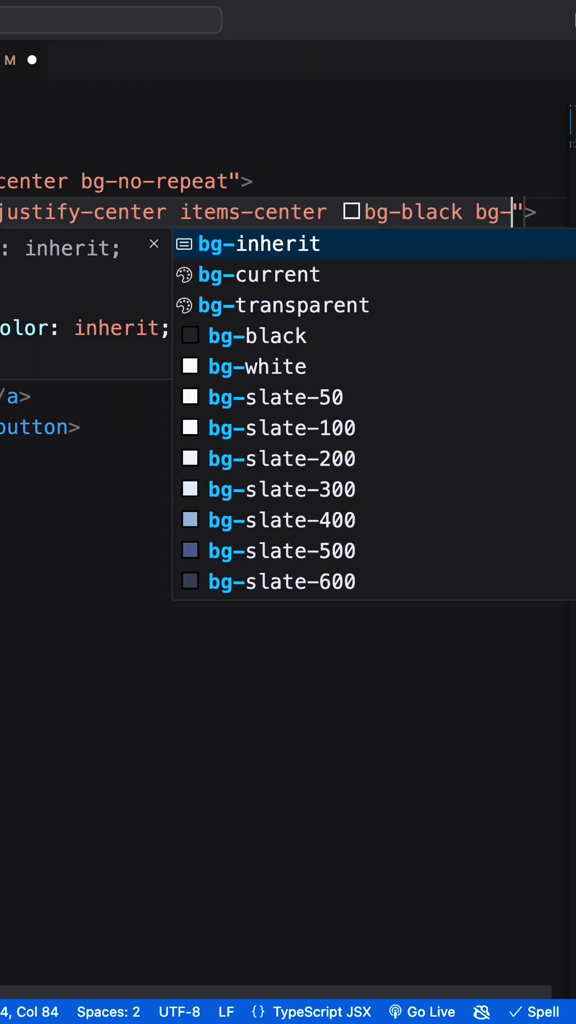
pyautogui.write('opaci')
# Step: Wrap the form in an aside with bg-white, max-w-md, rounded-xl, bg-opacity-20, shadow-lg and shadow-black classes
pyautogui.press('End')
pyautogui.press('Return')
pyautogui.write('as')
pyautogui.press('Return')
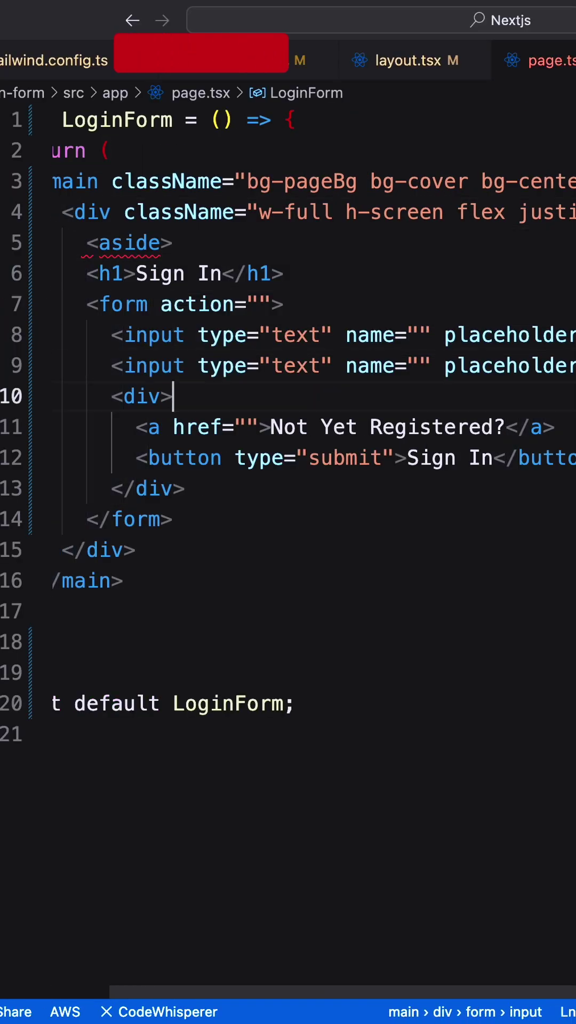
pyautogui.write('cla')
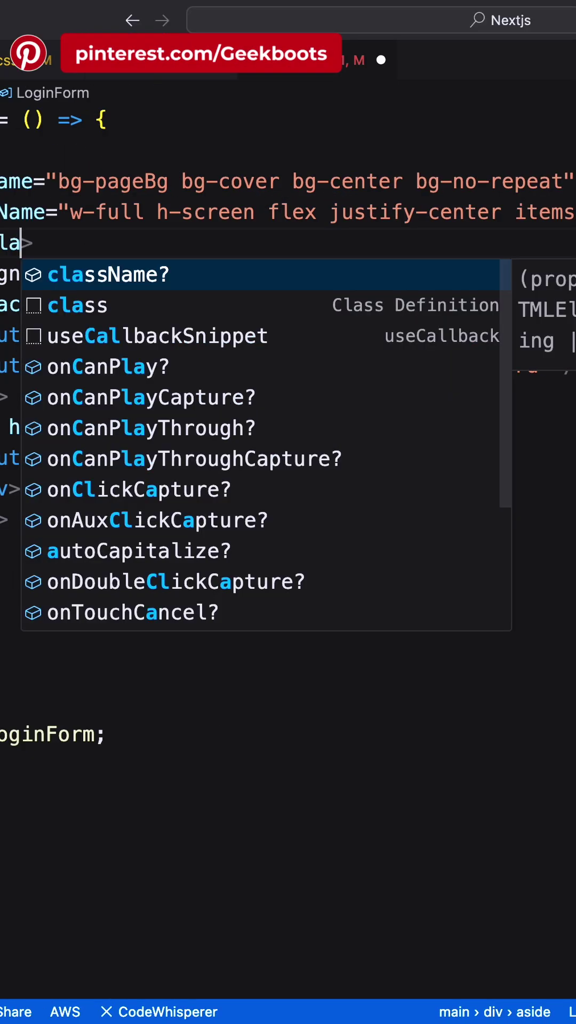
pyautogui.press('Return')
pyautogui.write('w-full mz')
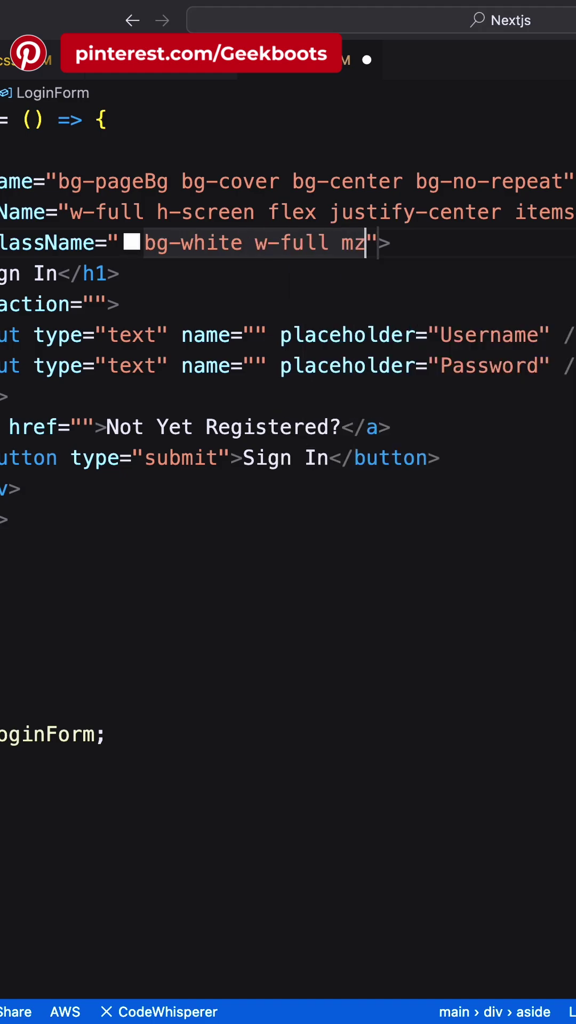
pyautogui.write(' rounded-xl')
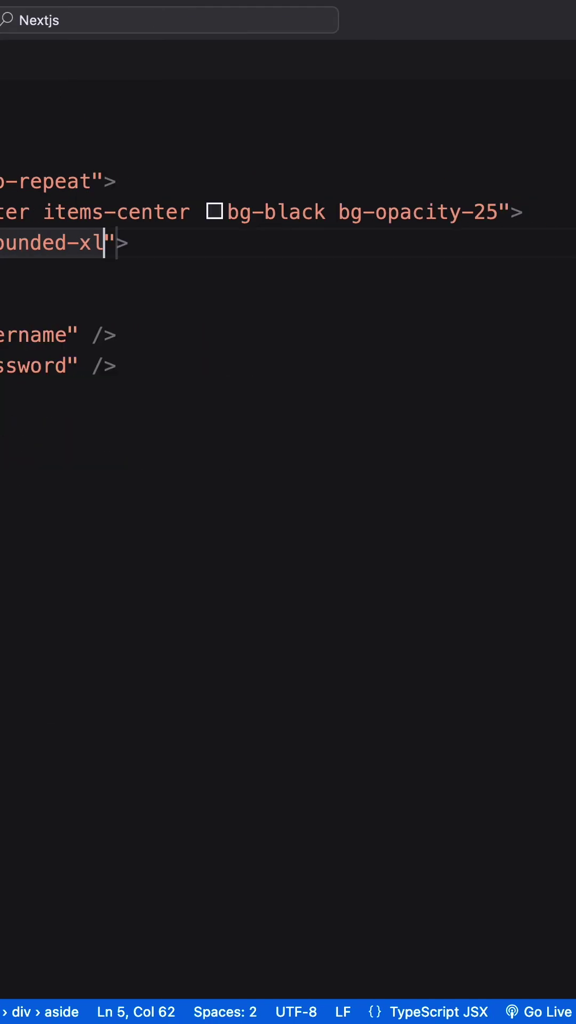
pyautogui.write(' bg-op')
pyautogui.press('Return')
pyautogui.write('sha')
pyautogui.press('Down')
pyautogui.press('Down')
pyautogui.press('Down')
pyautogui.press('Return')
pyautogui.write('shad')
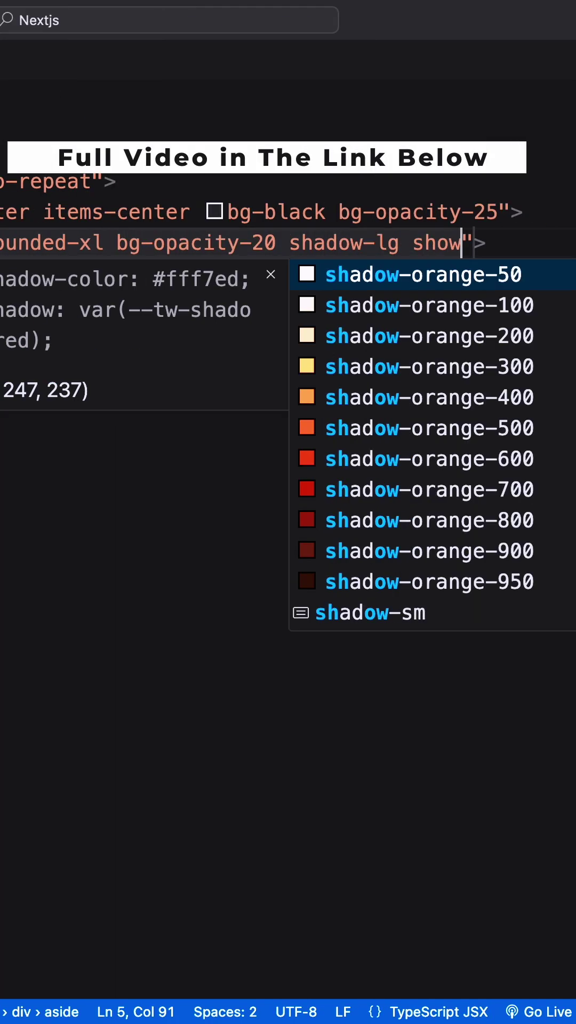
pyautogui.write('-black c')
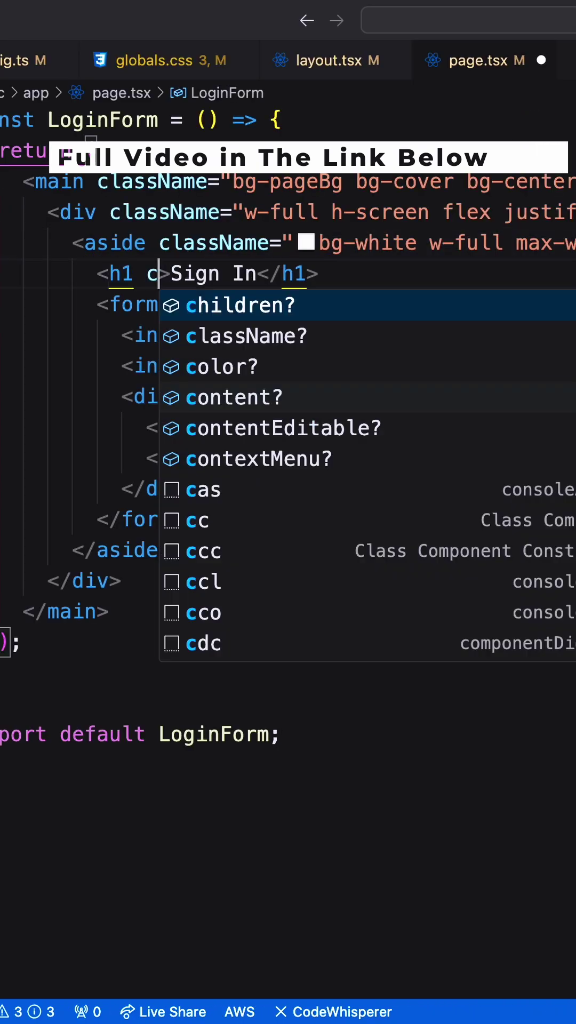
# Step: Give the Sign In heading text-center, text-4xl, font-light, bg-yellow, rounded-t-xl and py-4 classes
pyautogui.press('Return')
pyautogui.write('text-center text')
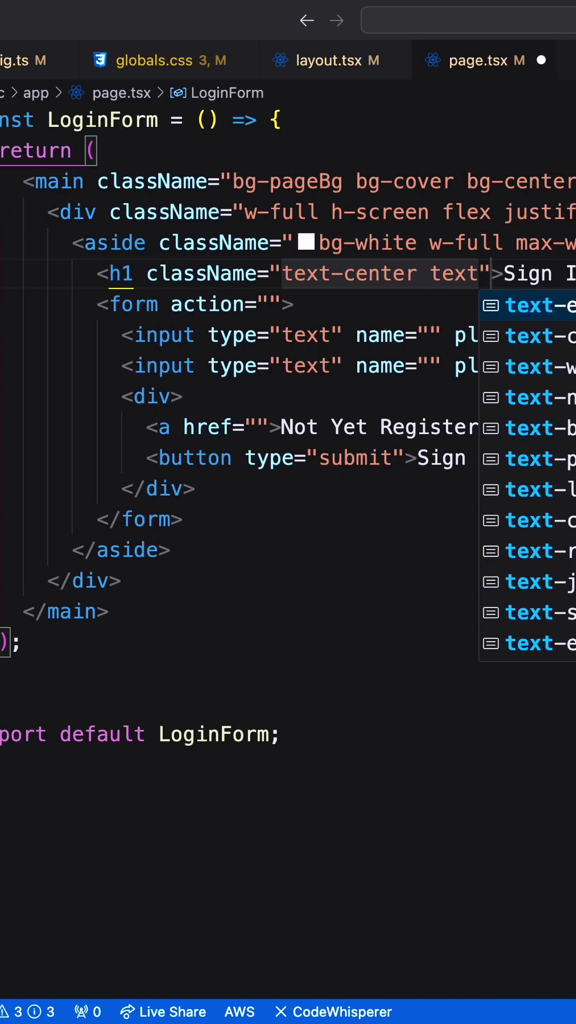
pyautogui.write('-black font-light tex">Sign In')
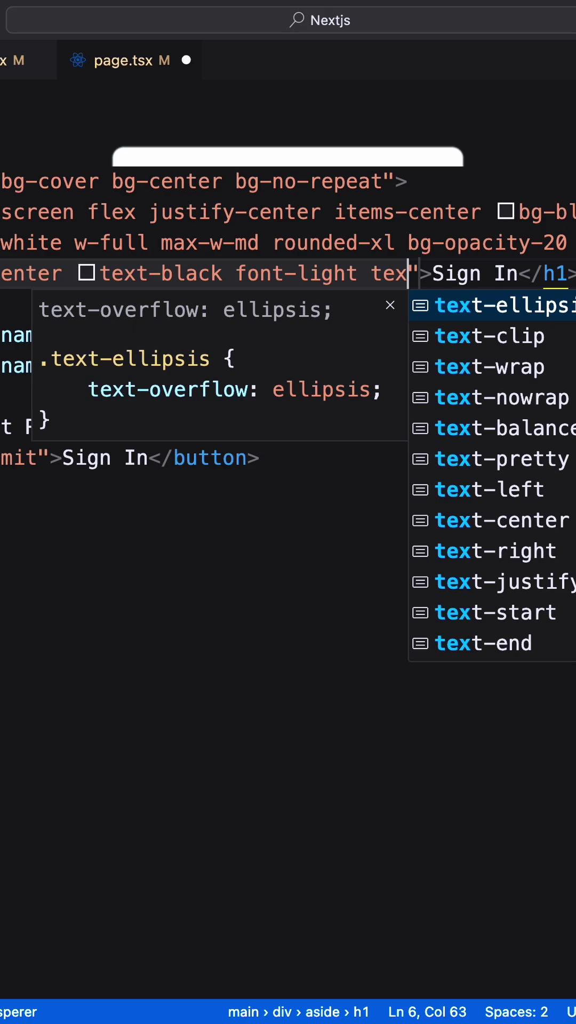
pyautogui.write('t-4xl bg-yellow round')
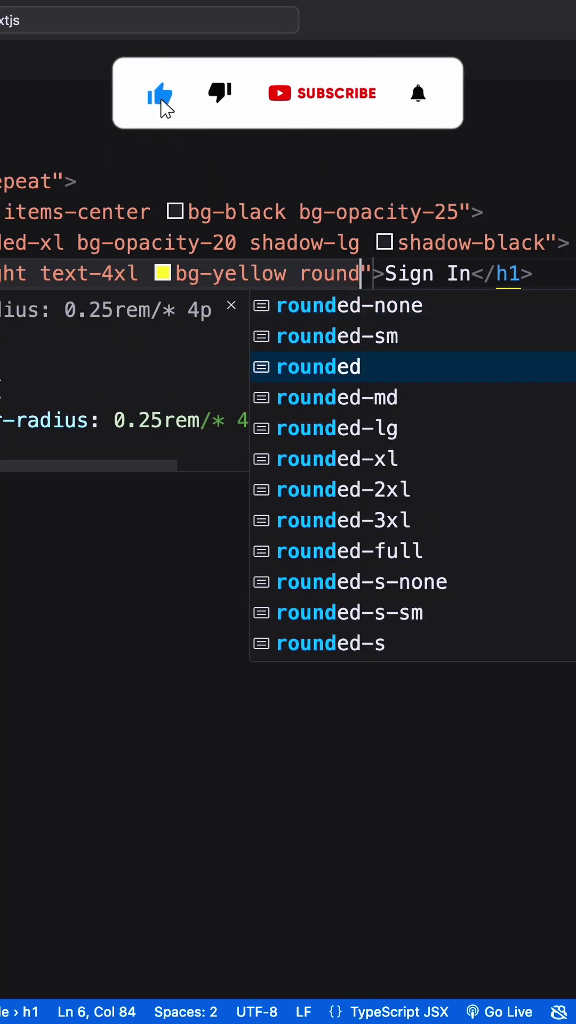
pyautogui.write('ed-t-xl m')
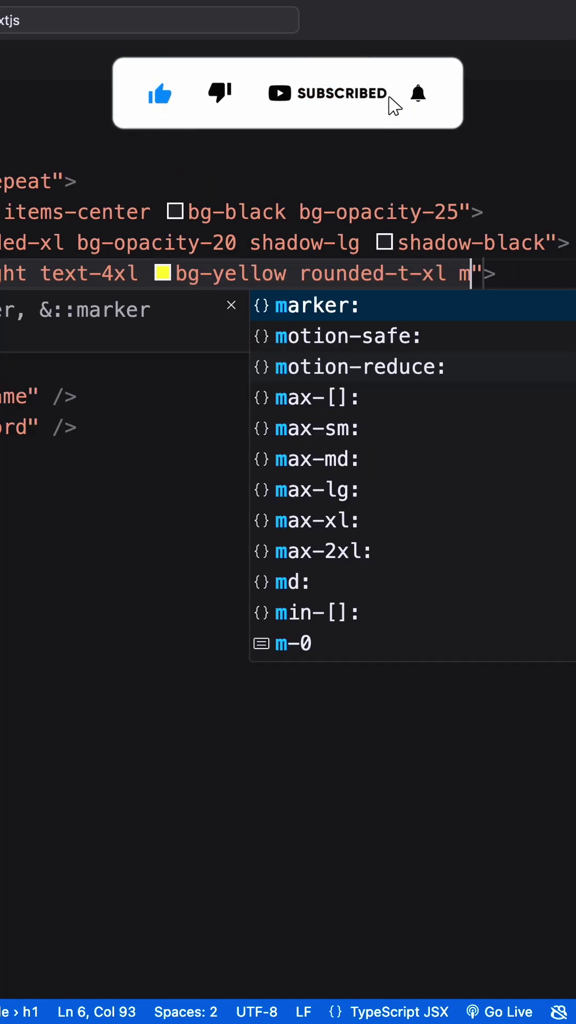
pyautogui.write('-0 py-4')
pyautogui.click(43, 397)
pyautogui.write('className="p')
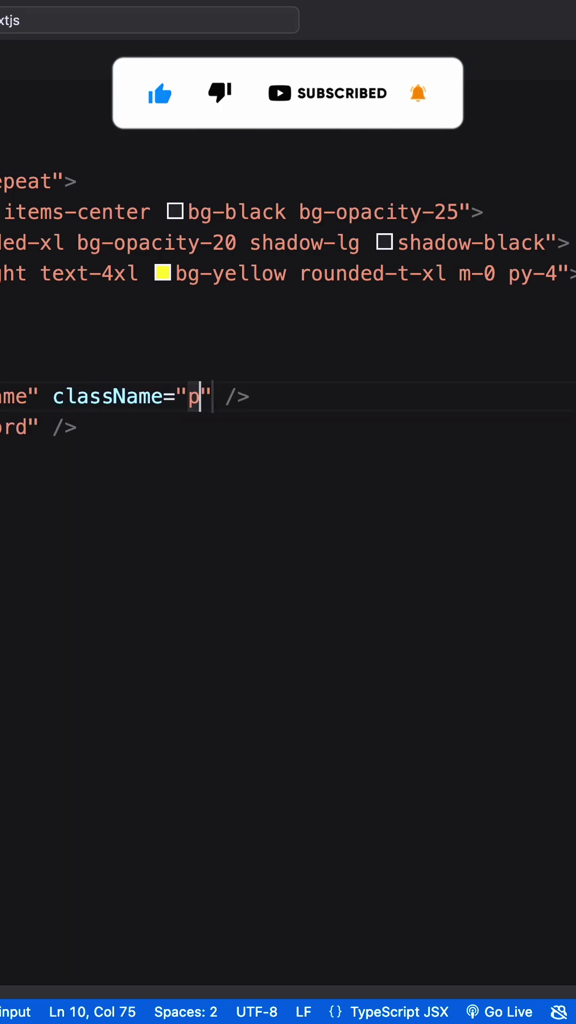
pyautogui.write('y-2 px-3 w-full text-black ')
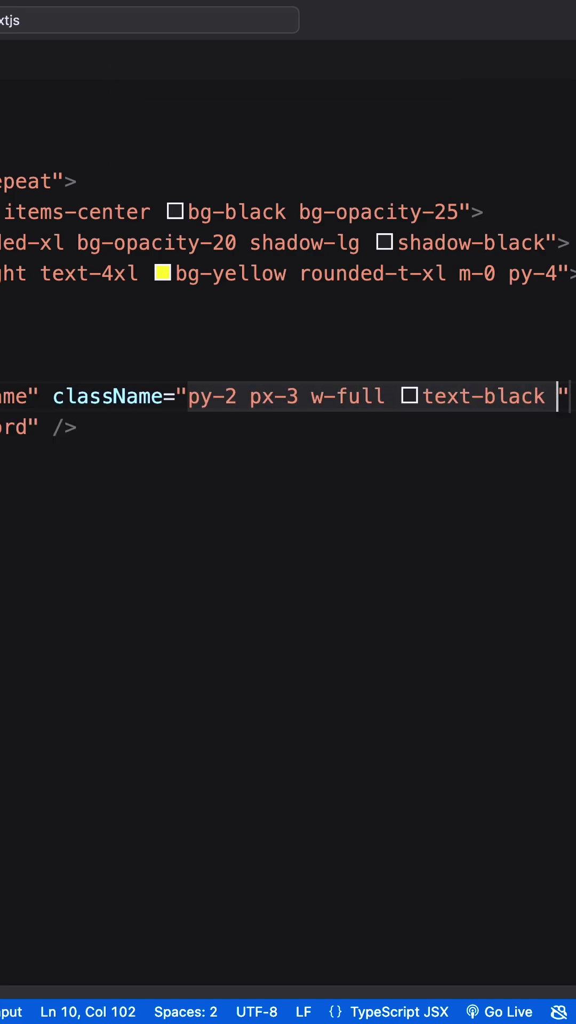
pyautogui.write('text-lg font-light')
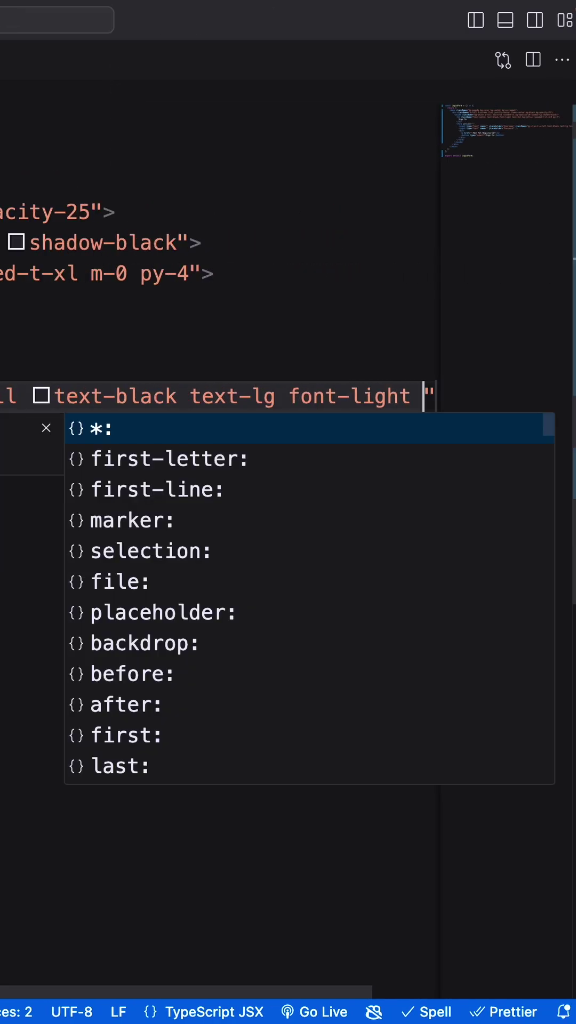